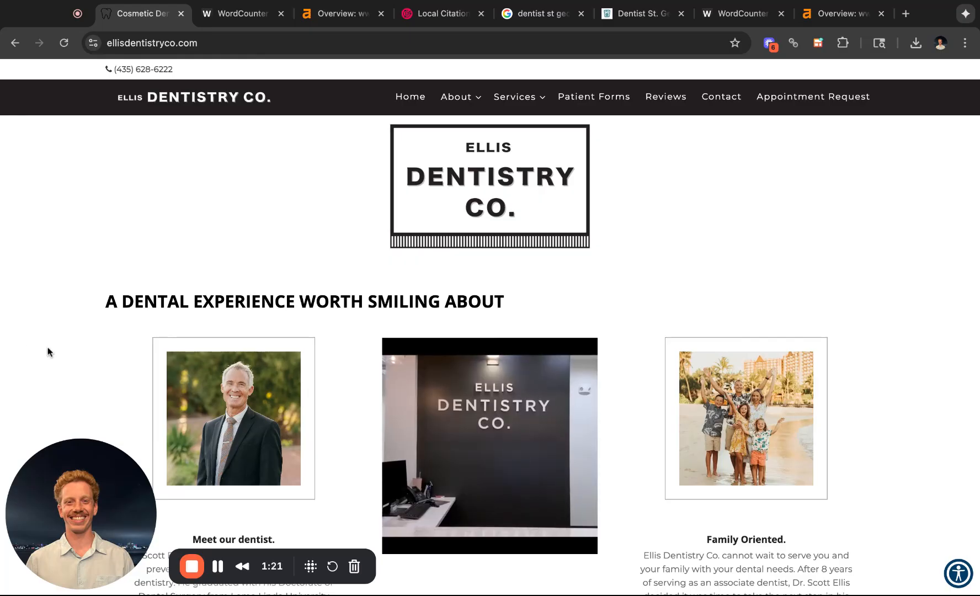
- Review the heading and intro text on the Ellis Dentistry Co. homepage, and check that page's word count in WordCounter
{"action": "scroll", "coordinate": [113, 344], "scroll_direction": "down", "scroll_amount": 1}
{"action": "scroll", "coordinate": [113, 344], "scroll_direction": "up", "scroll_amount": 1}
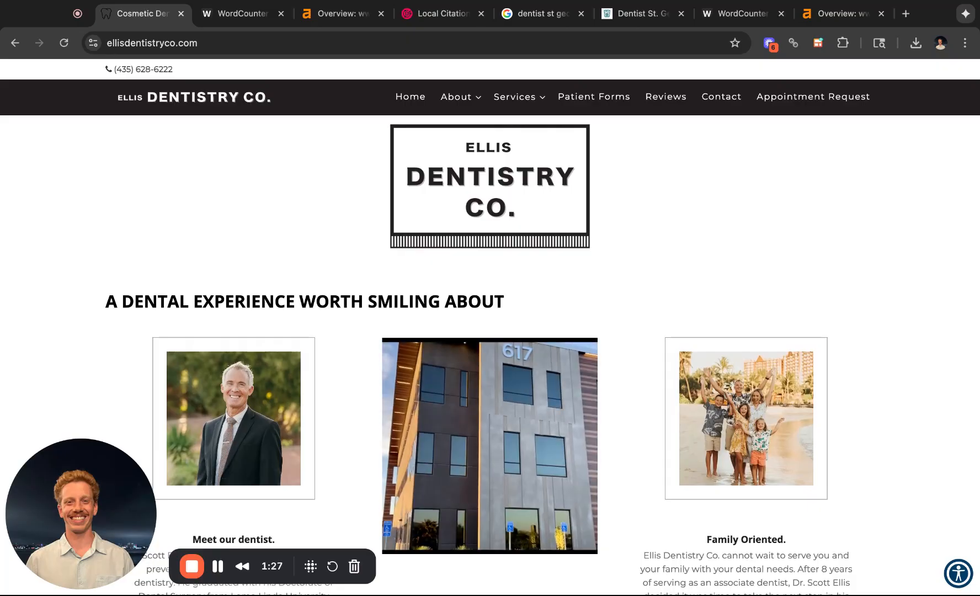
{"action": "left_click_drag", "start_coordinate": [104, 299], "coordinate": [762, 568]}
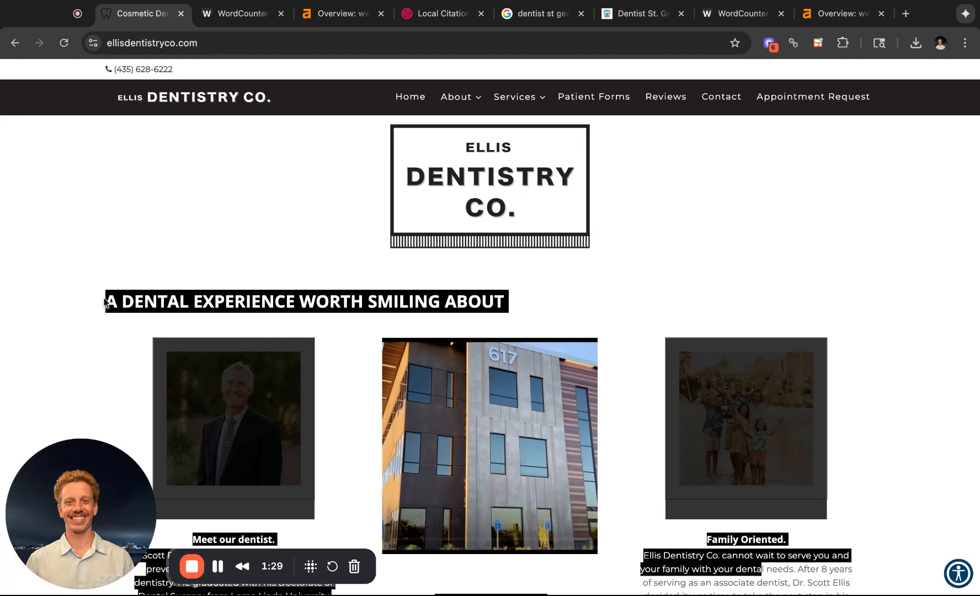
{"action": "left_click", "coordinate": [680, 307]}
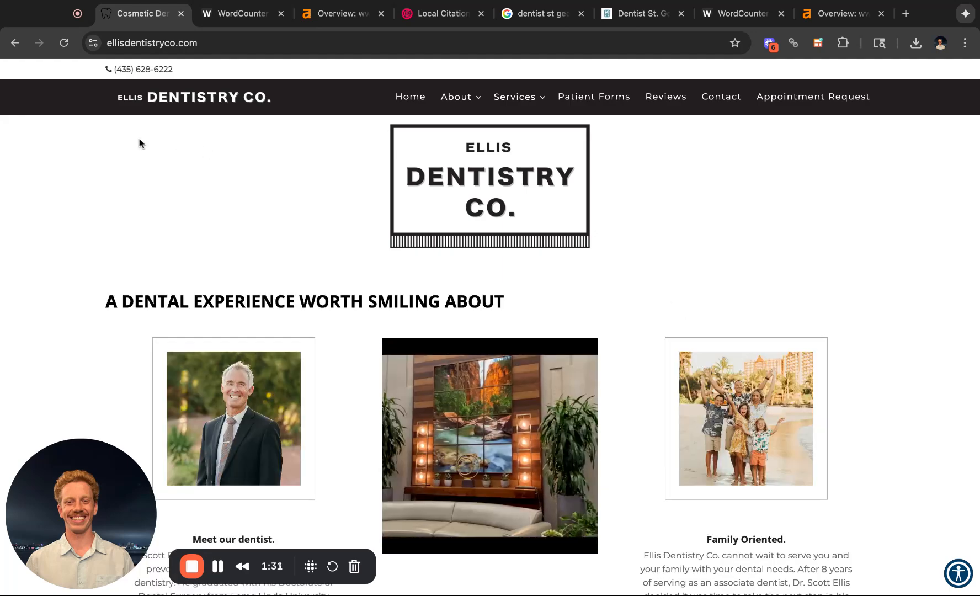
{"action": "left_click", "coordinate": [219, 18]}
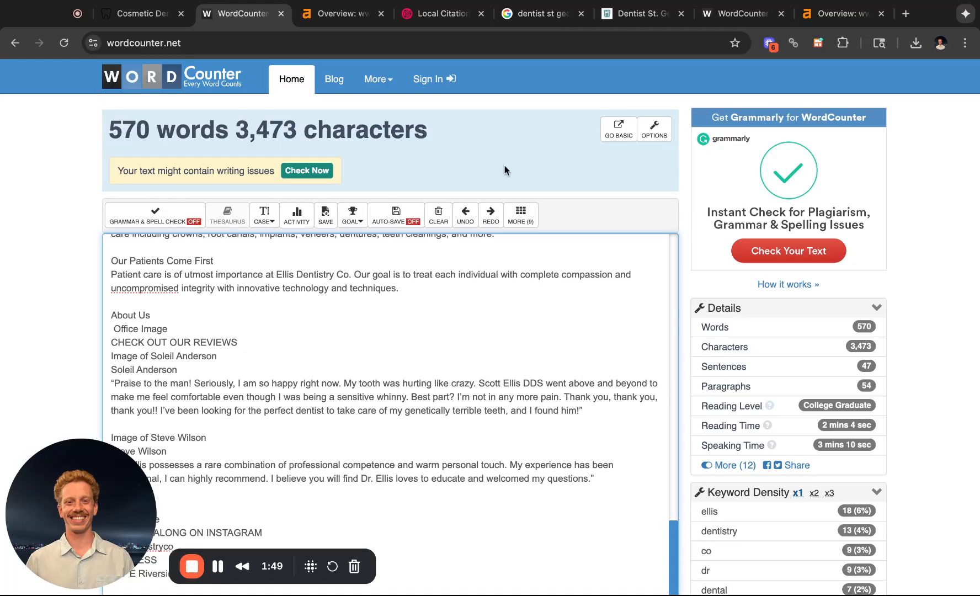
- Review the Common Sense Family Dentistry homepage down to its welcome heading, and check that page's word count in WordCounter
{"action": "left_click", "coordinate": [634, 21]}
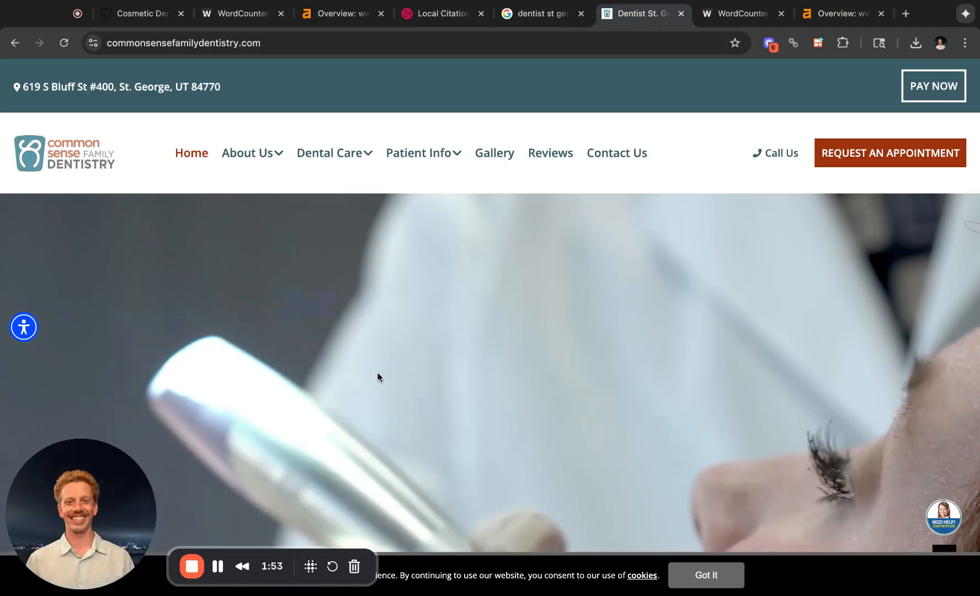
{"action": "scroll", "coordinate": [377, 372], "scroll_direction": "down", "scroll_amount": 1}
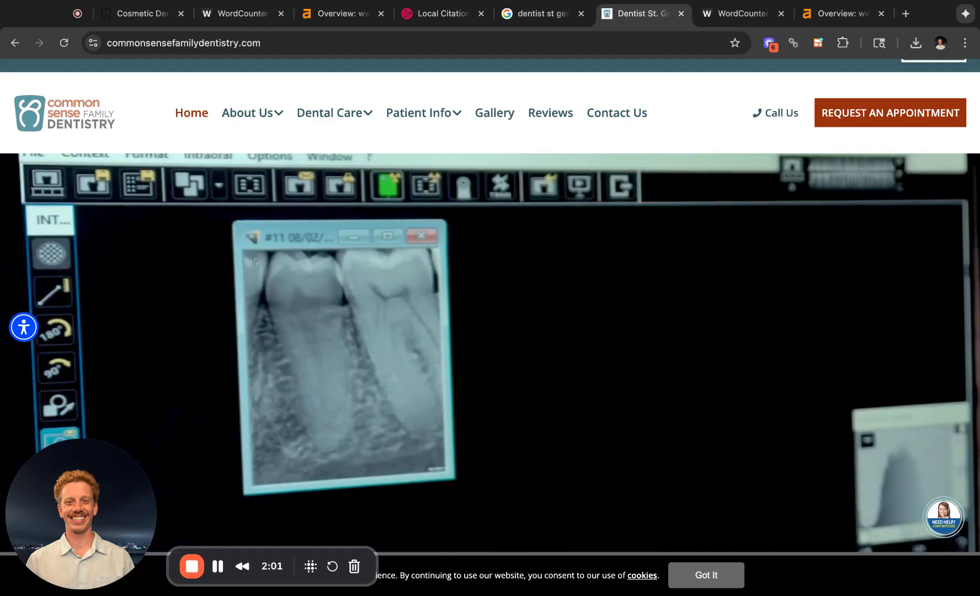
{"action": "scroll", "coordinate": [490, 303], "scroll_direction": "down", "scroll_amount": 5}
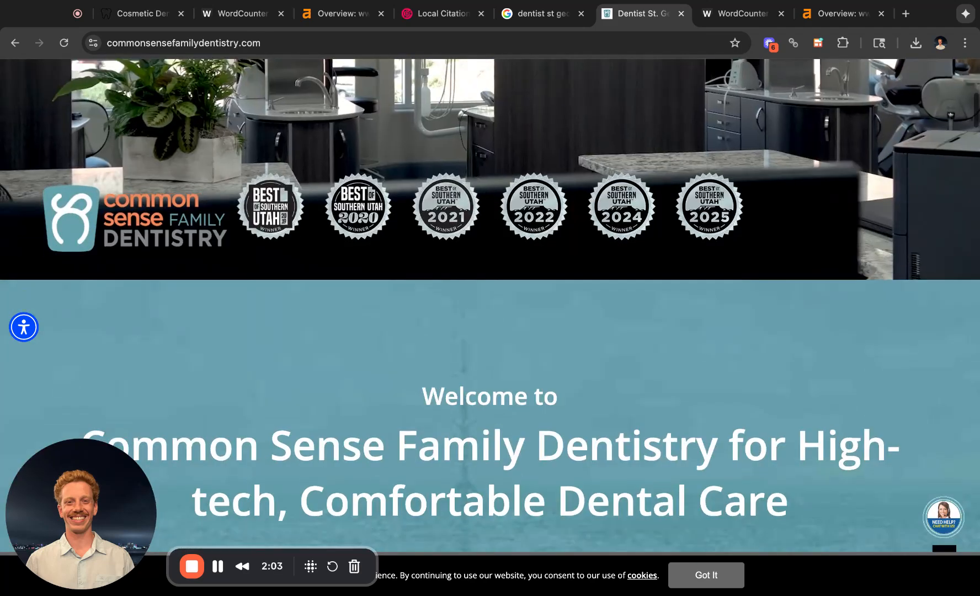
{"action": "left_click_drag", "start_coordinate": [410, 396], "coordinate": [643, 446]}
{"action": "left_click", "coordinate": [634, 422]}
{"action": "scroll", "coordinate": [634, 422], "scroll_direction": "up", "scroll_amount": 1}
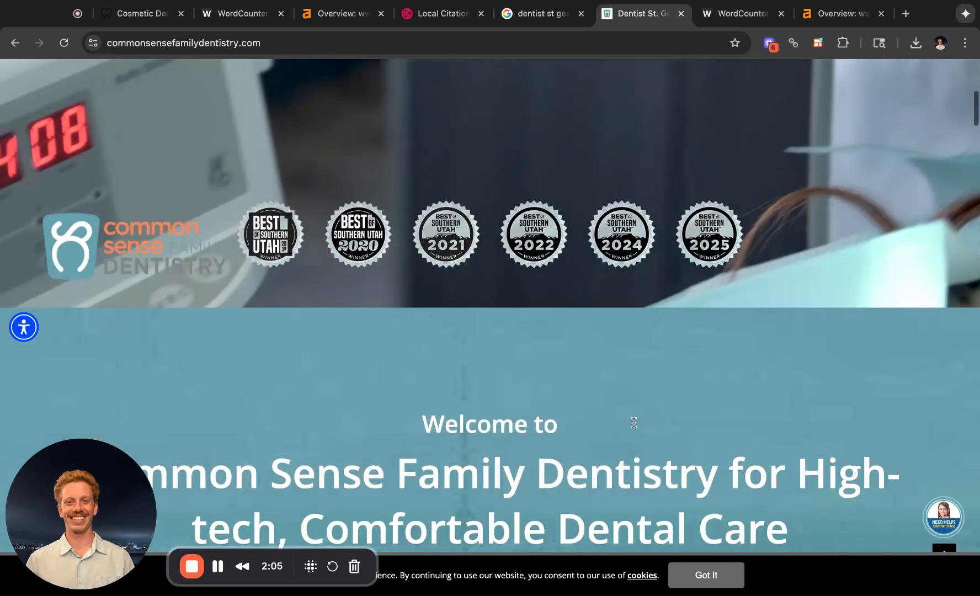
{"action": "scroll", "coordinate": [633, 422], "scroll_direction": "up", "scroll_amount": 8}
{"action": "left_click", "coordinate": [739, 14]}
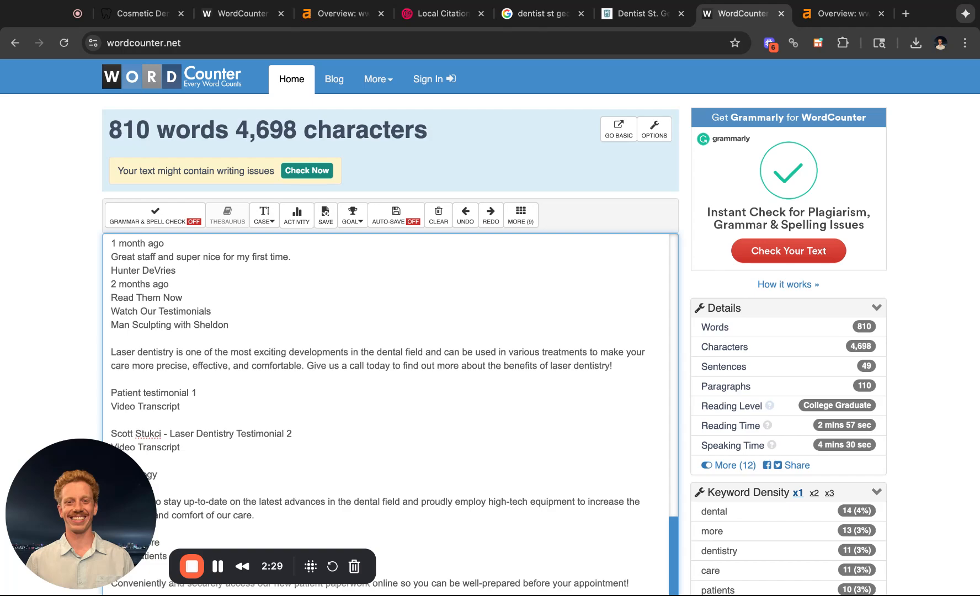
- Compare the Ahrefs overviews of both dental sites, and examine the organic keywords report for commonsensefamilydentistry.com
{"action": "left_click", "coordinate": [331, 22]}
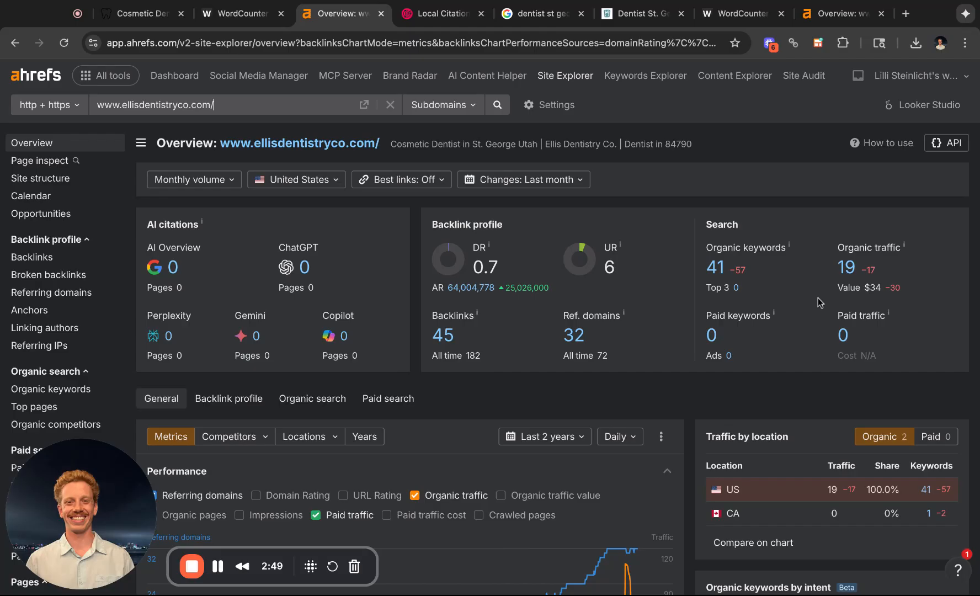
{"action": "left_click", "coordinate": [822, 22]}
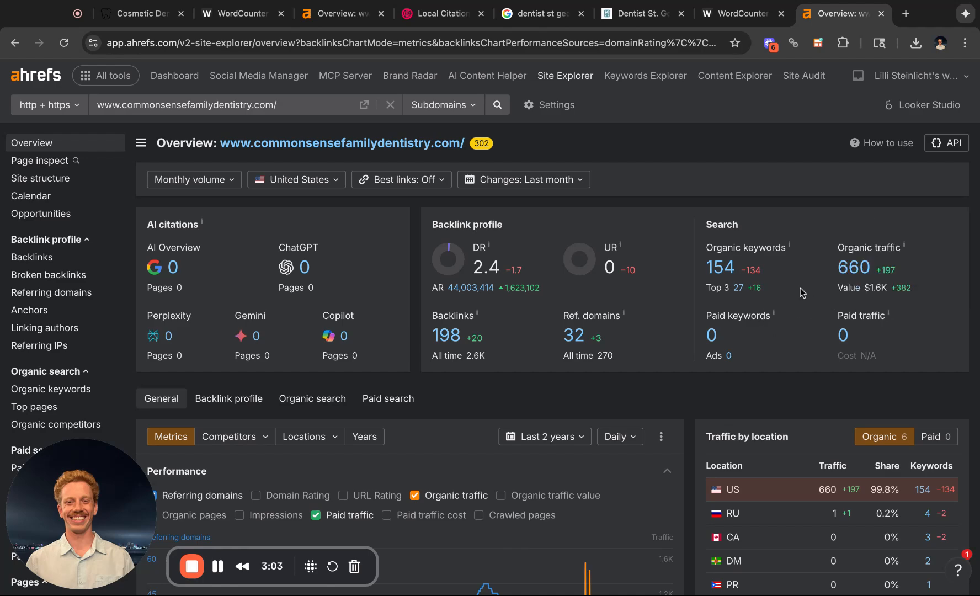
{"action": "left_click", "coordinate": [722, 273]}
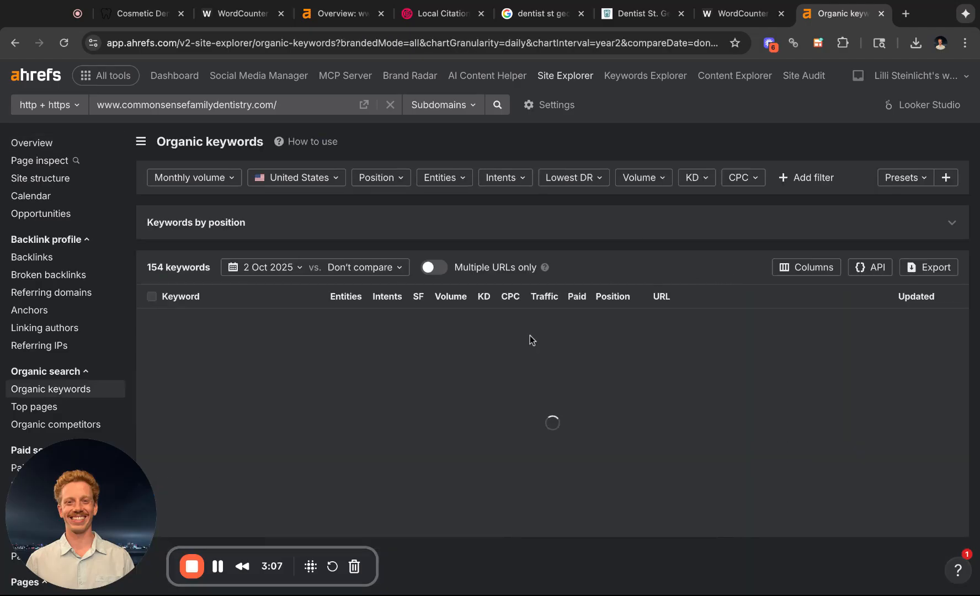
{"action": "scroll", "coordinate": [518, 300], "scroll_direction": "down", "scroll_amount": 2}
{"action": "scroll", "coordinate": [517, 300], "scroll_direction": "down", "scroll_amount": 1}
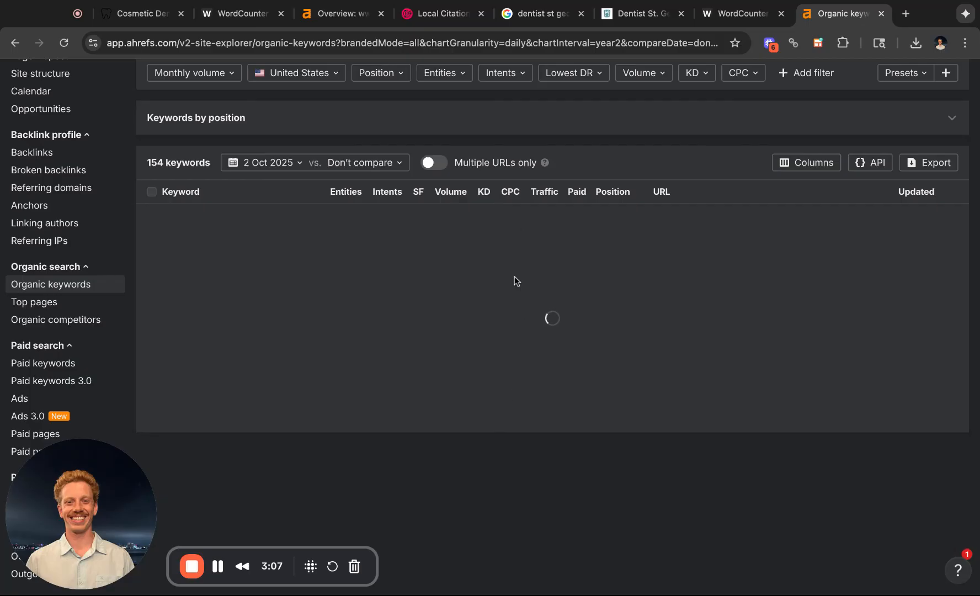
{"action": "scroll", "coordinate": [517, 452], "scroll_direction": "up", "scroll_amount": 1}
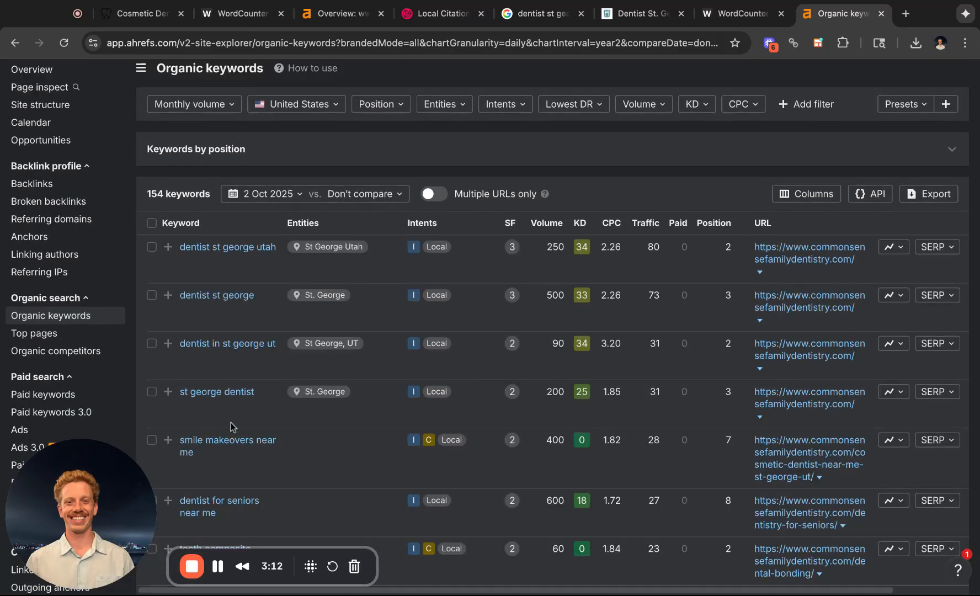
{"action": "scroll", "coordinate": [221, 245], "scroll_direction": "down", "scroll_amount": 4}
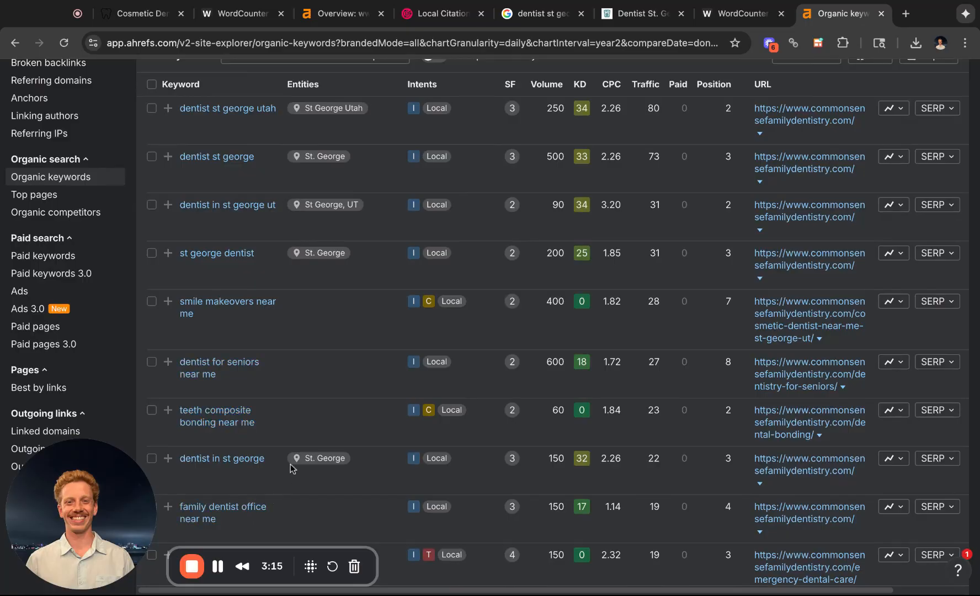
{"action": "scroll", "coordinate": [475, 351], "scroll_direction": "up", "scroll_amount": 2}
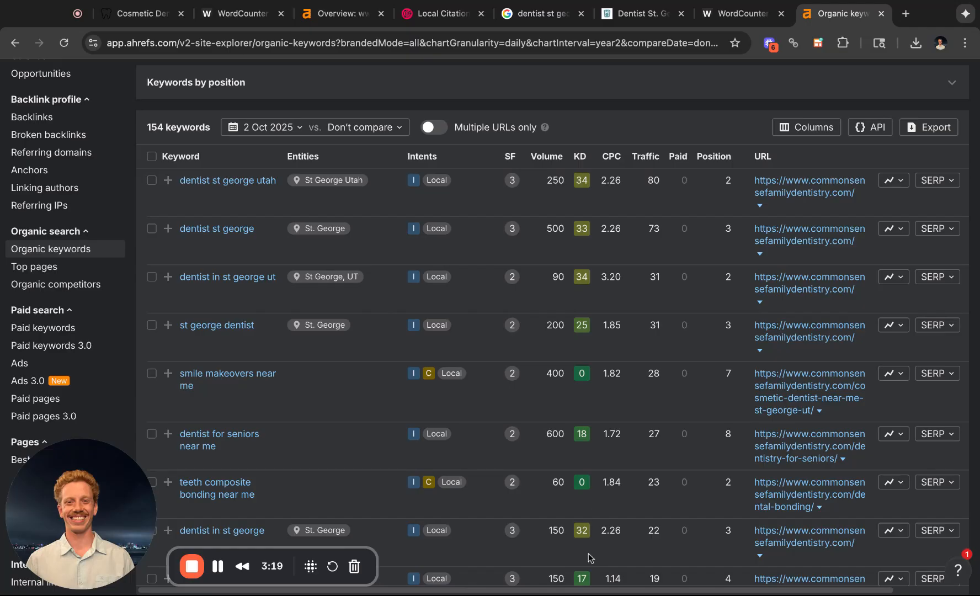
- Return to the Ellis Dentistry Co. homepage and review its content sections from the heading down to the footer
{"action": "mouse_move", "coordinate": [485, 251]}
{"action": "left_click", "coordinate": [119, 24]}
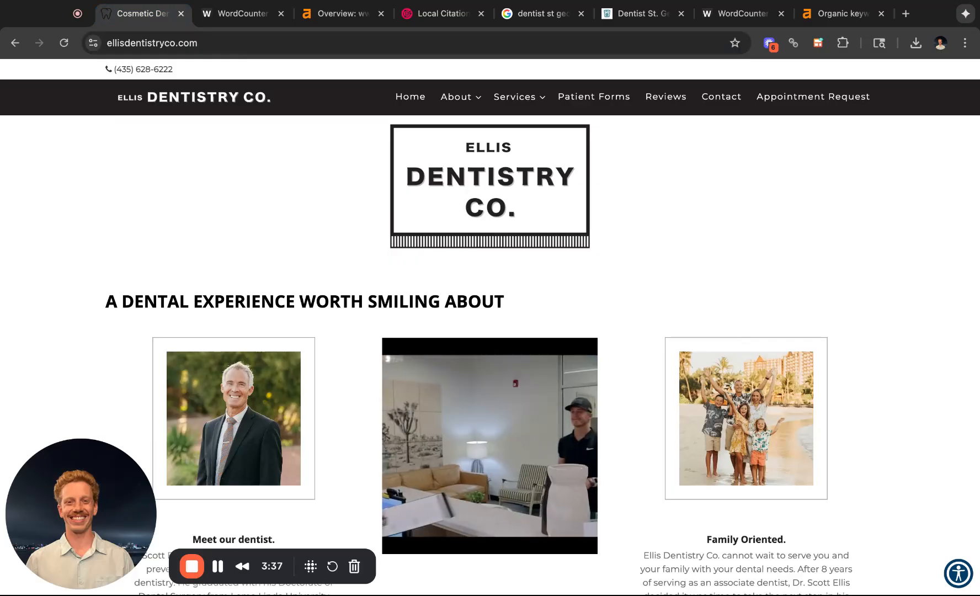
{"action": "scroll", "coordinate": [318, 318], "scroll_direction": "down", "scroll_amount": 1}
{"action": "scroll", "coordinate": [317, 318], "scroll_direction": "down", "scroll_amount": 20}
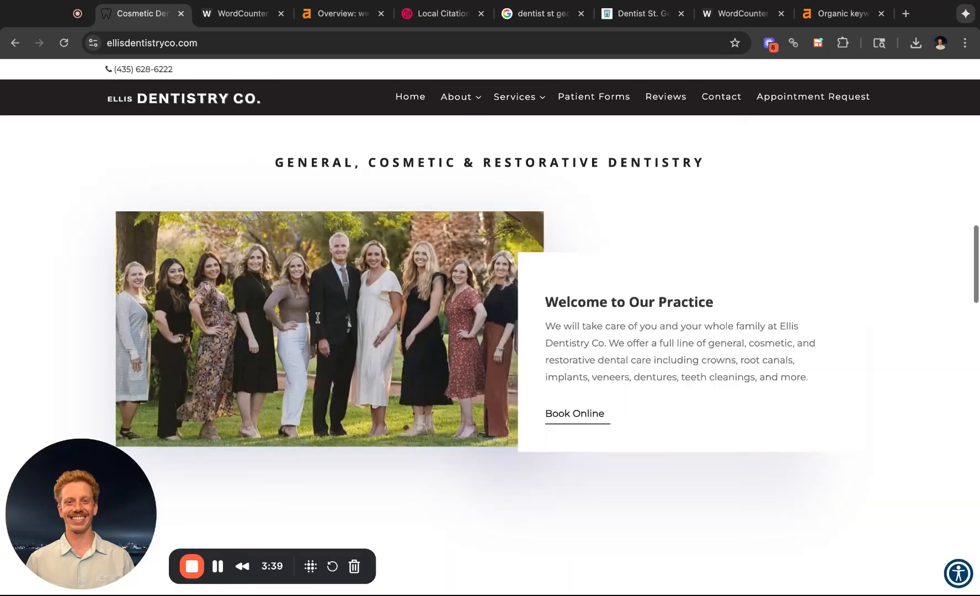
{"action": "scroll", "coordinate": [490, 353], "scroll_direction": "down", "scroll_amount": 8}
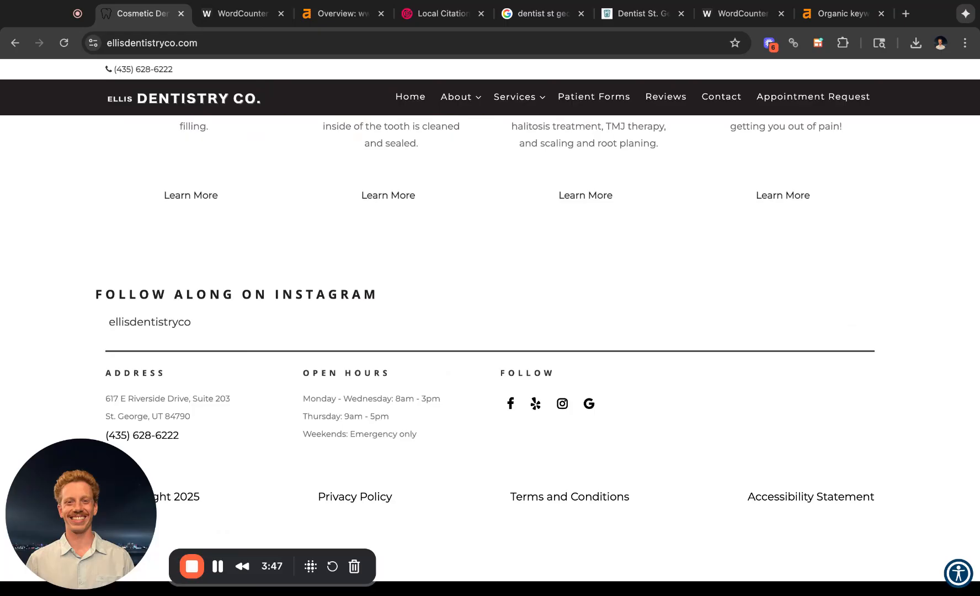
- Examine the Google results for "dentist st george", covering the Places listings, the map and the top organic result
{"action": "left_click", "coordinate": [527, 17]}
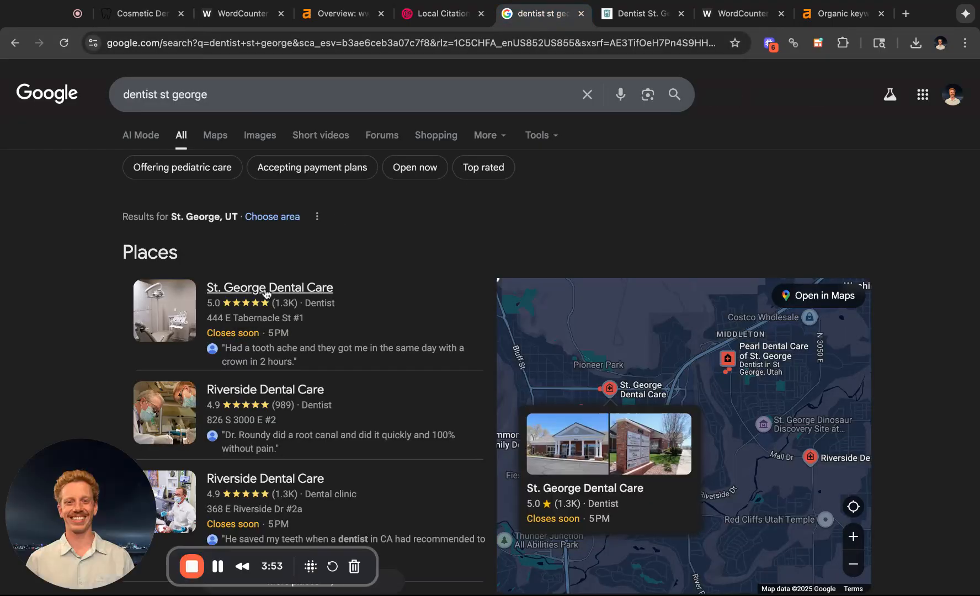
{"action": "scroll", "coordinate": [222, 302], "scroll_direction": "down", "scroll_amount": 1}
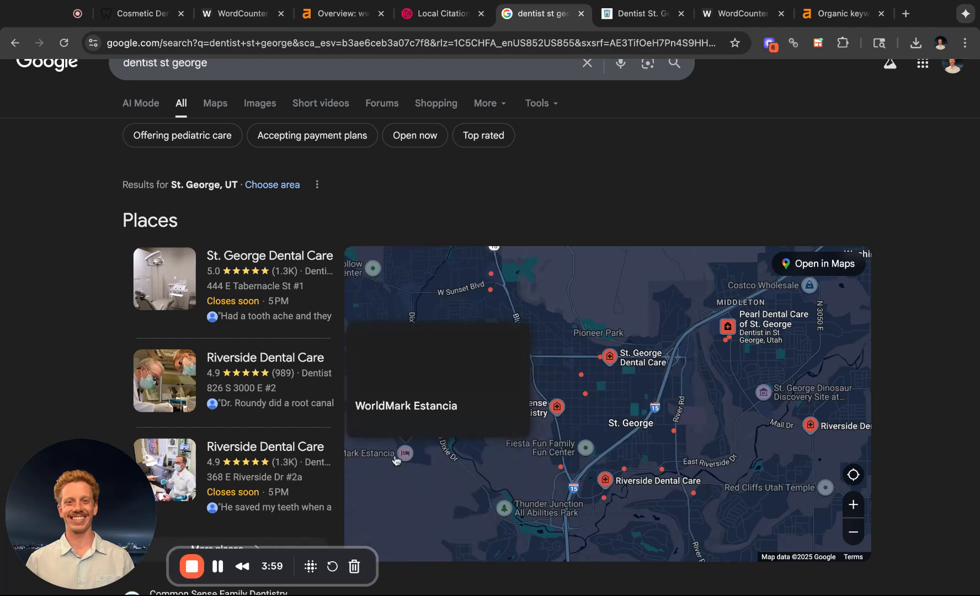
{"action": "scroll", "coordinate": [75, 303], "scroll_direction": "up", "scroll_amount": 1}
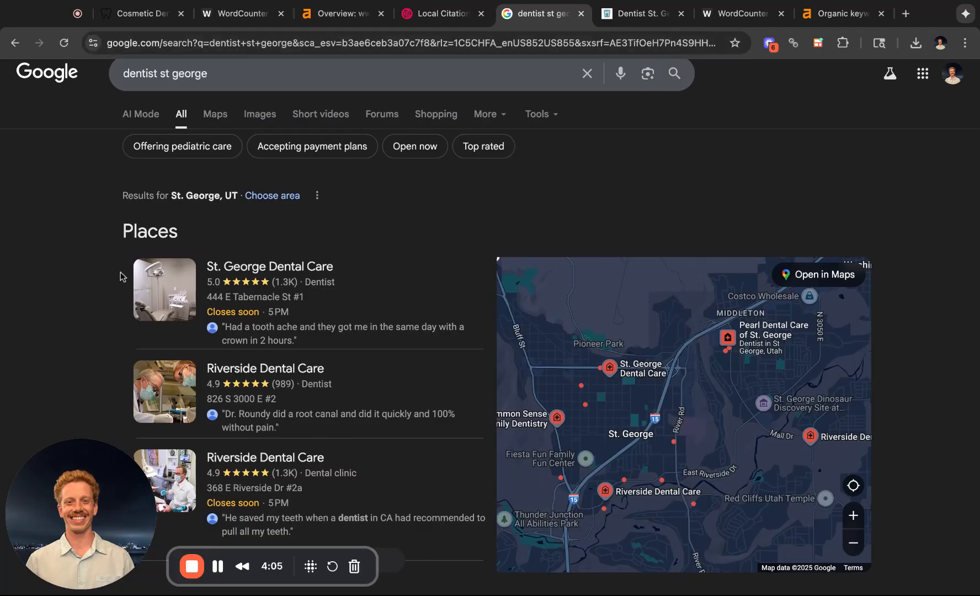
{"action": "scroll", "coordinate": [120, 276], "scroll_direction": "down", "scroll_amount": 2}
{"action": "scroll", "coordinate": [120, 275], "scroll_direction": "down", "scroll_amount": 2}
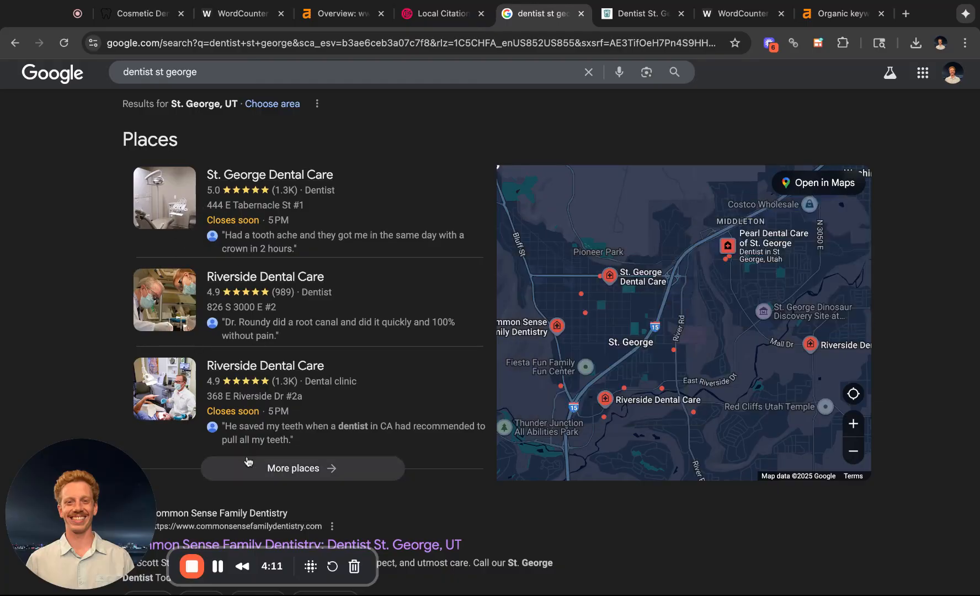
{"action": "scroll", "coordinate": [120, 379], "scroll_direction": "down", "scroll_amount": 2}
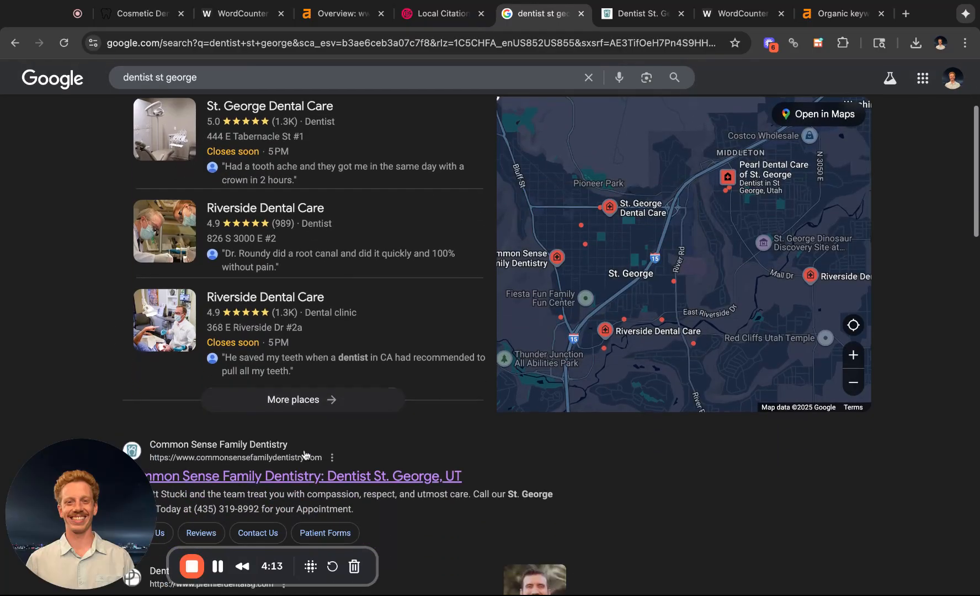
{"action": "scroll", "coordinate": [359, 529], "scroll_direction": "down", "scroll_amount": 2}
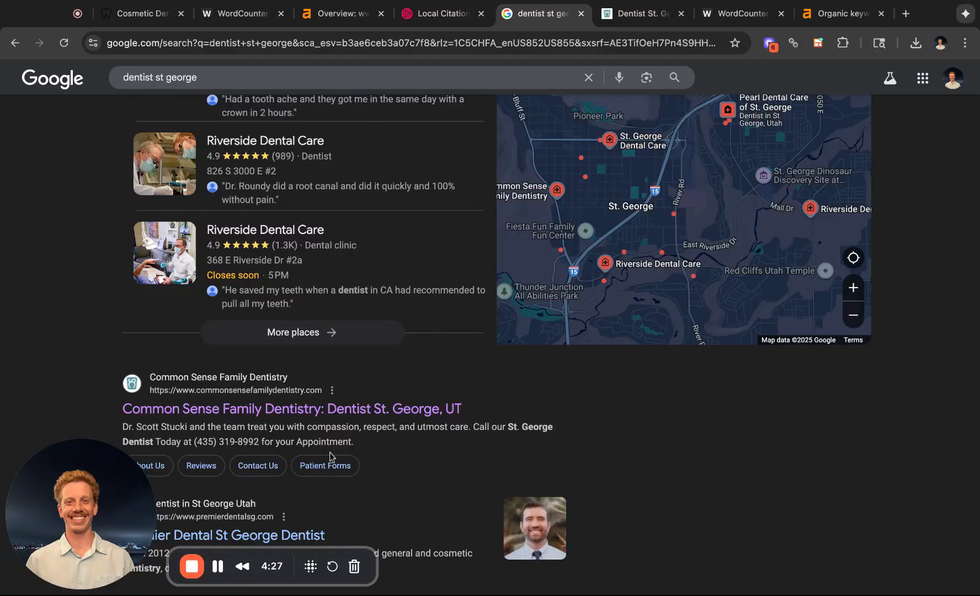
- Open page 3 of the "dentist st george" results and visit the Guardian Family Dental website from there
{"action": "scroll", "coordinate": [331, 455], "scroll_direction": "down", "scroll_amount": 15}
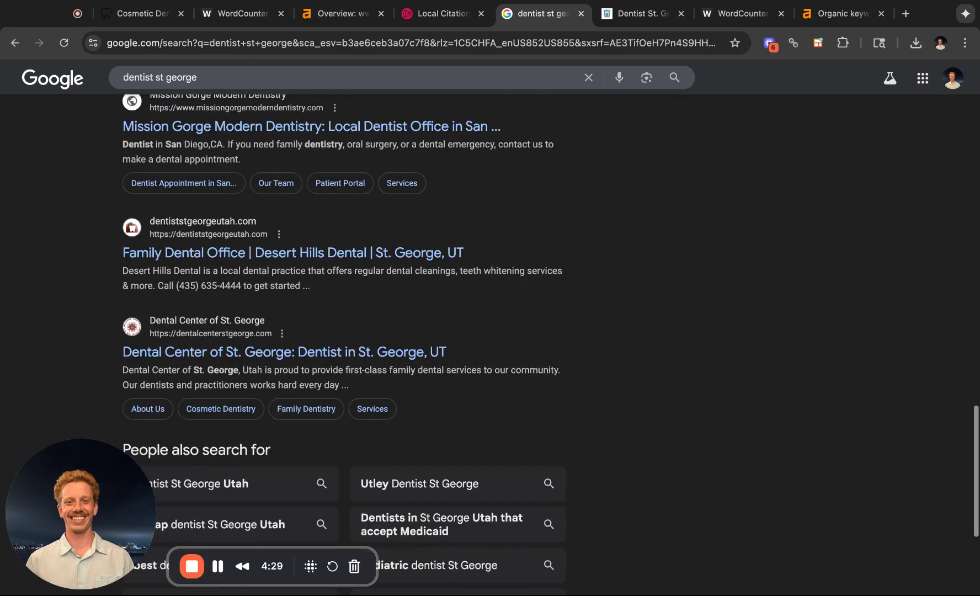
{"action": "scroll", "coordinate": [329, 452], "scroll_direction": "down", "scroll_amount": 5}
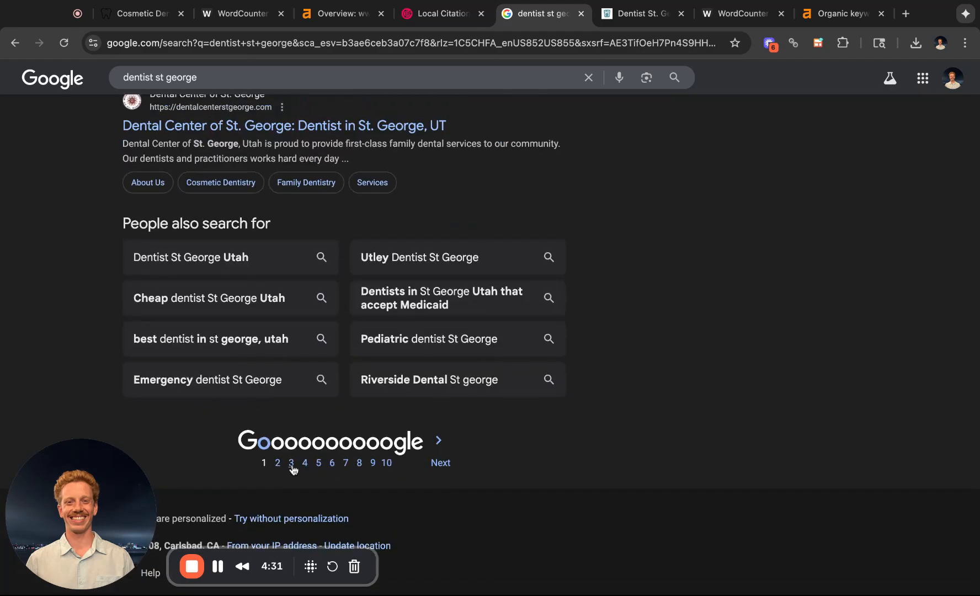
{"action": "left_click", "coordinate": [291, 464]}
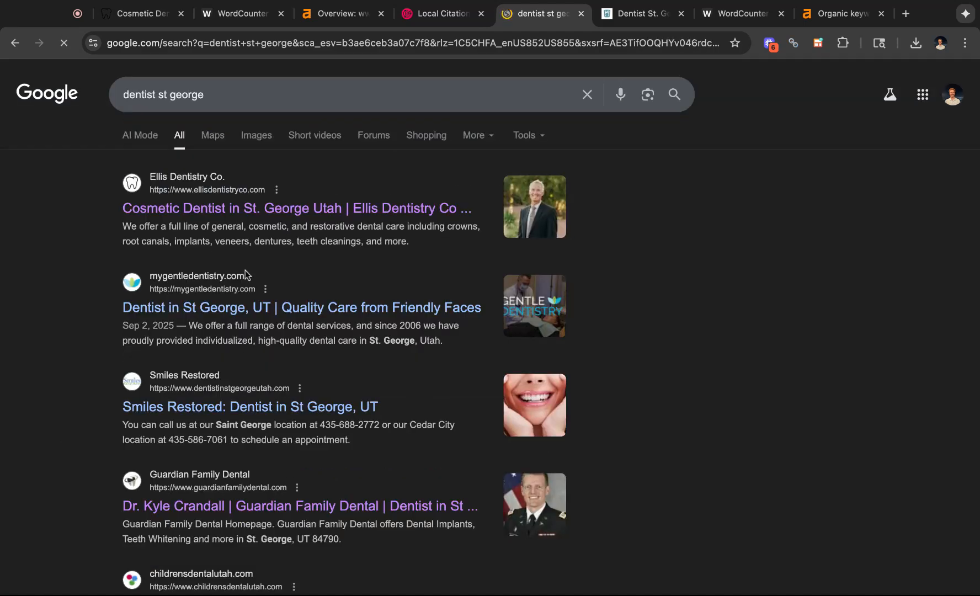
{"action": "scroll", "coordinate": [237, 330], "scroll_direction": "down", "scroll_amount": 15}
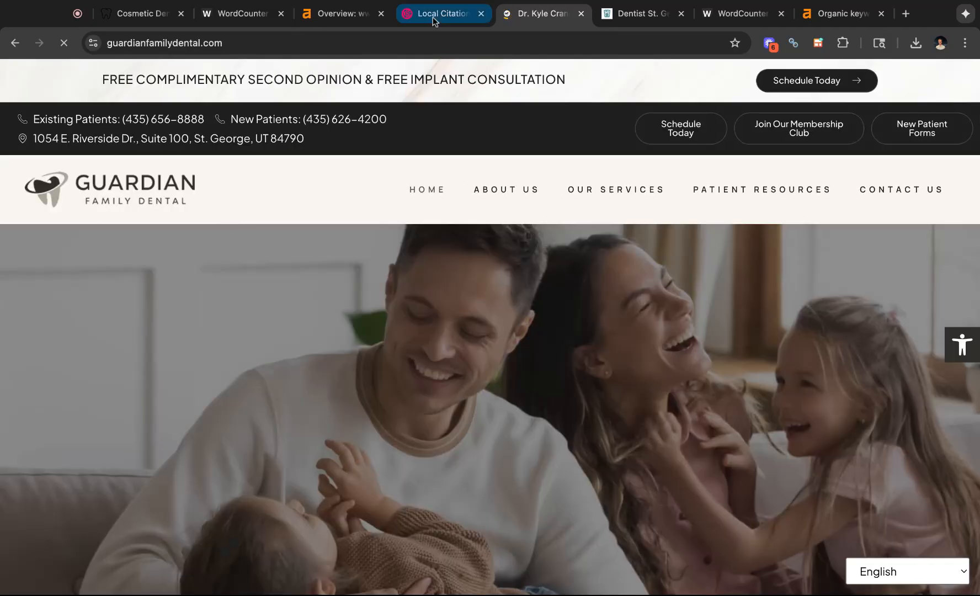
- Go back to the Ellis Dentistry Co. homepage and review it from the footer up to the main heading
{"action": "left_click", "coordinate": [156, 8]}
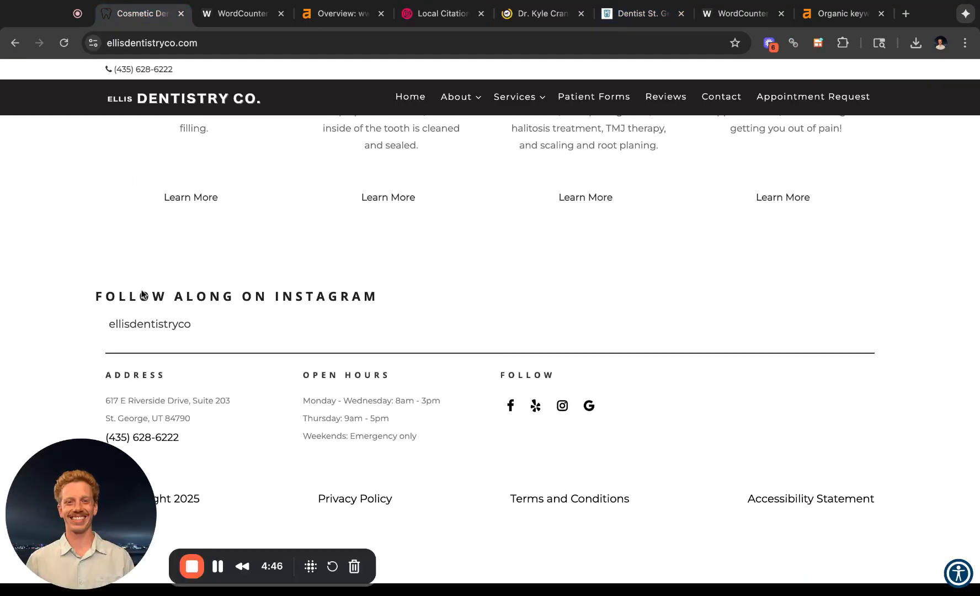
{"action": "scroll", "coordinate": [142, 295], "scroll_direction": "up", "scroll_amount": 15}
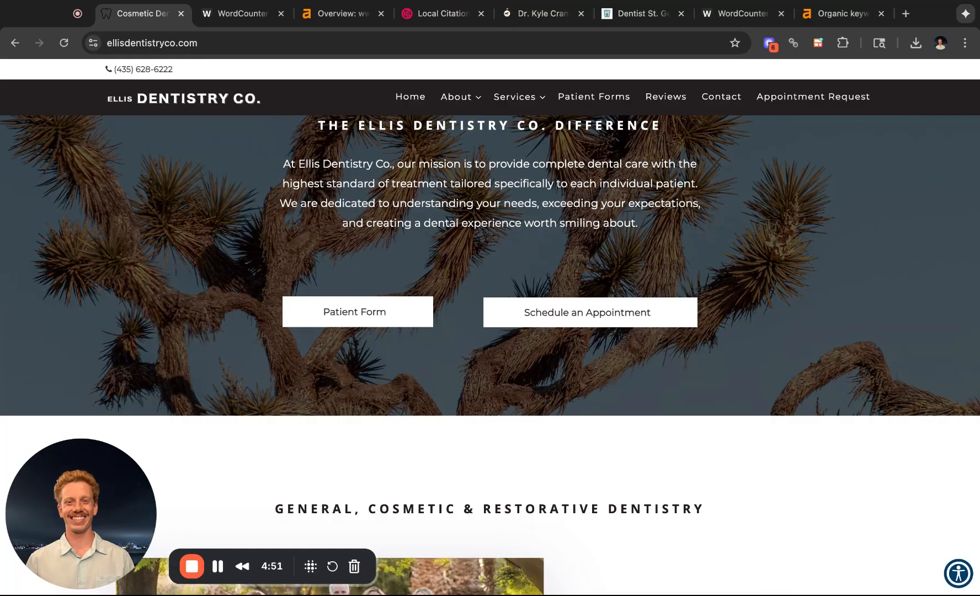
{"action": "scroll", "coordinate": [342, 243], "scroll_direction": "up", "scroll_amount": 5}
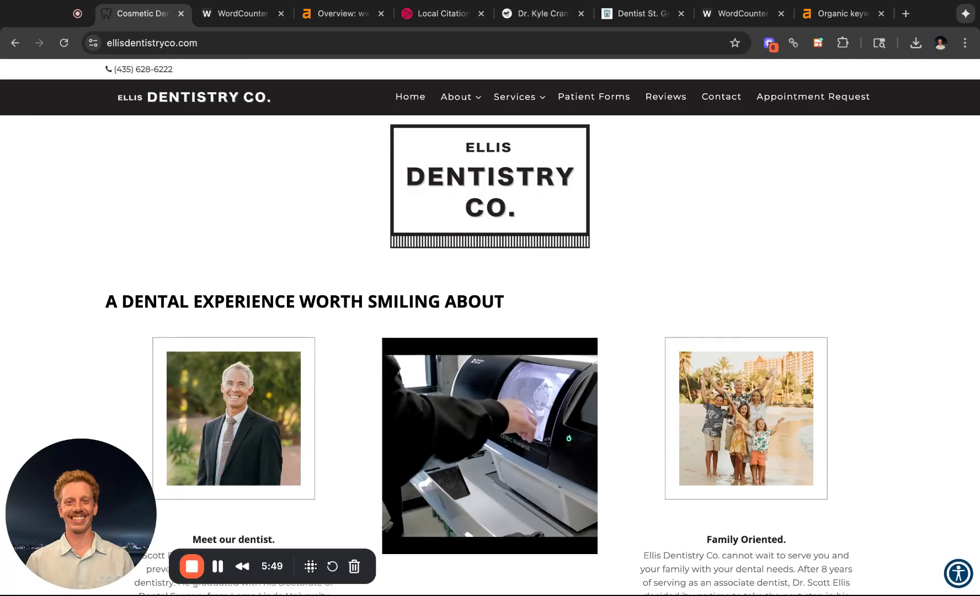
- Compare the backlink and referring domain metrics of both dental sites in their Ahrefs overviews
{"action": "left_click", "coordinate": [336, 17]}
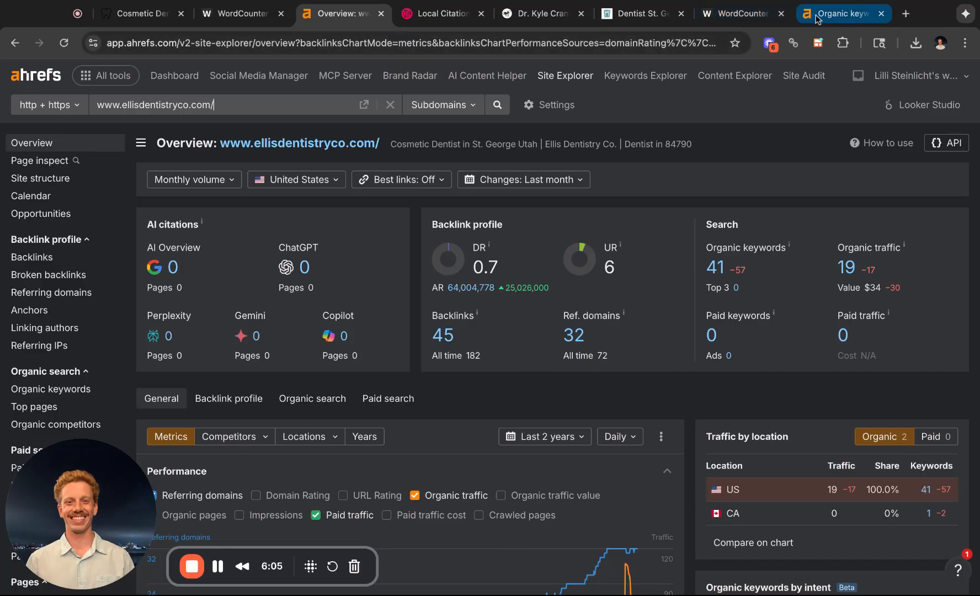
{"action": "left_click", "coordinate": [833, 14]}
{"action": "scroll", "coordinate": [720, 102], "scroll_direction": "up", "scroll_amount": 3}
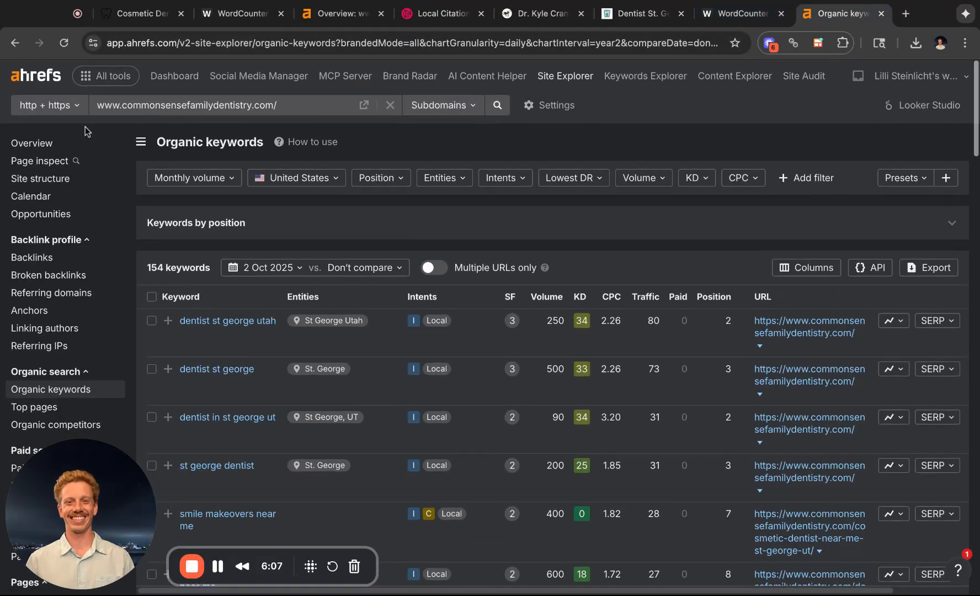
{"action": "left_click", "coordinate": [32, 145]}
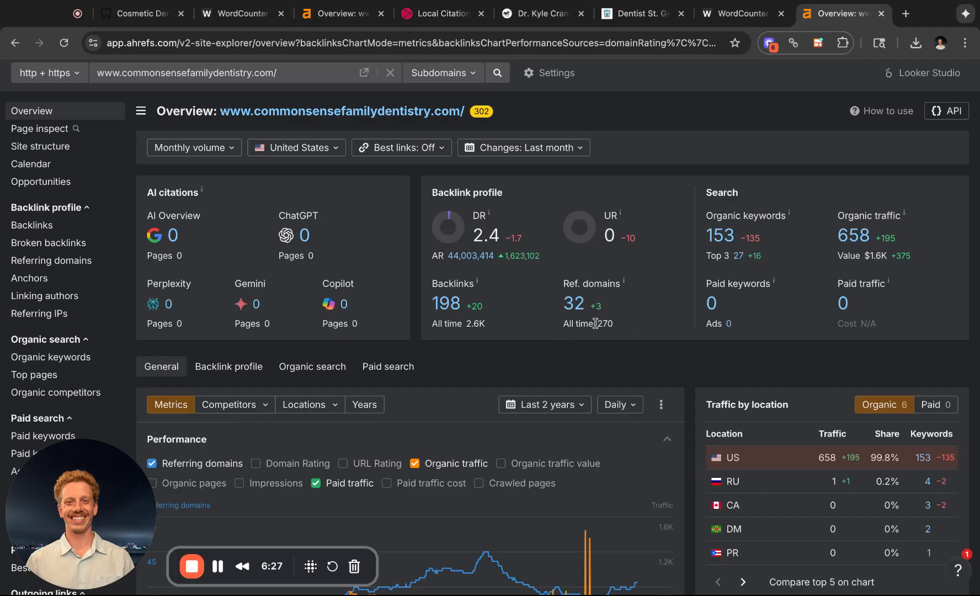
- Open the referring domains report for commonsensefamilydentistry.com and examine which directories and sites link to it
{"action": "left_click", "coordinate": [575, 303]}
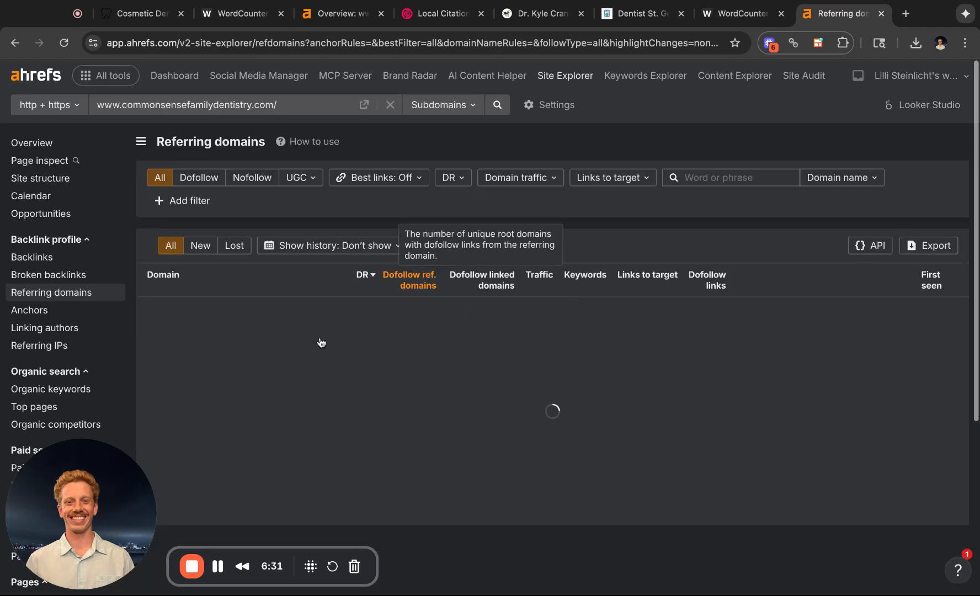
{"action": "scroll", "coordinate": [202, 300], "scroll_direction": "down", "scroll_amount": 3}
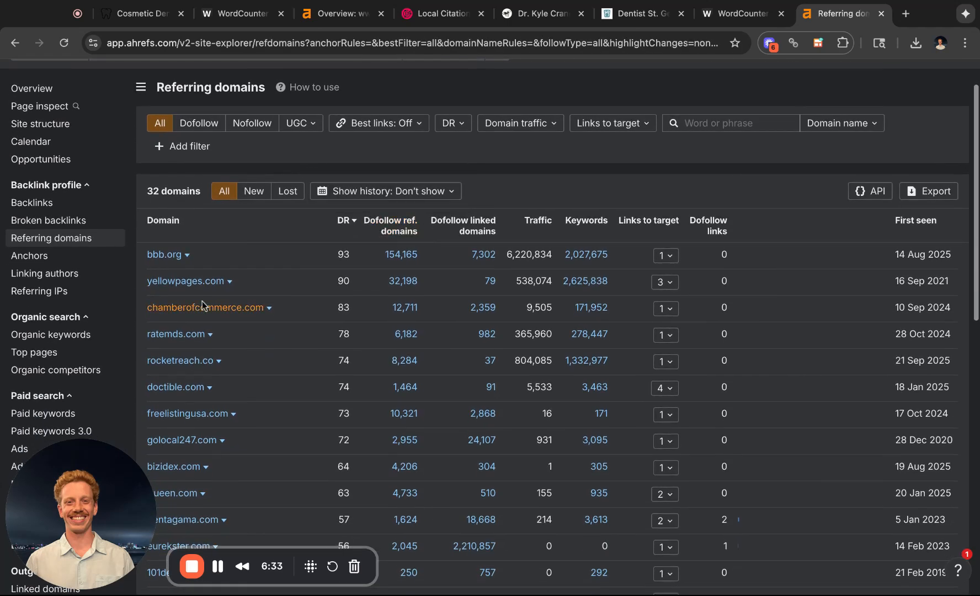
{"action": "scroll", "coordinate": [196, 450], "scroll_direction": "down", "scroll_amount": 5}
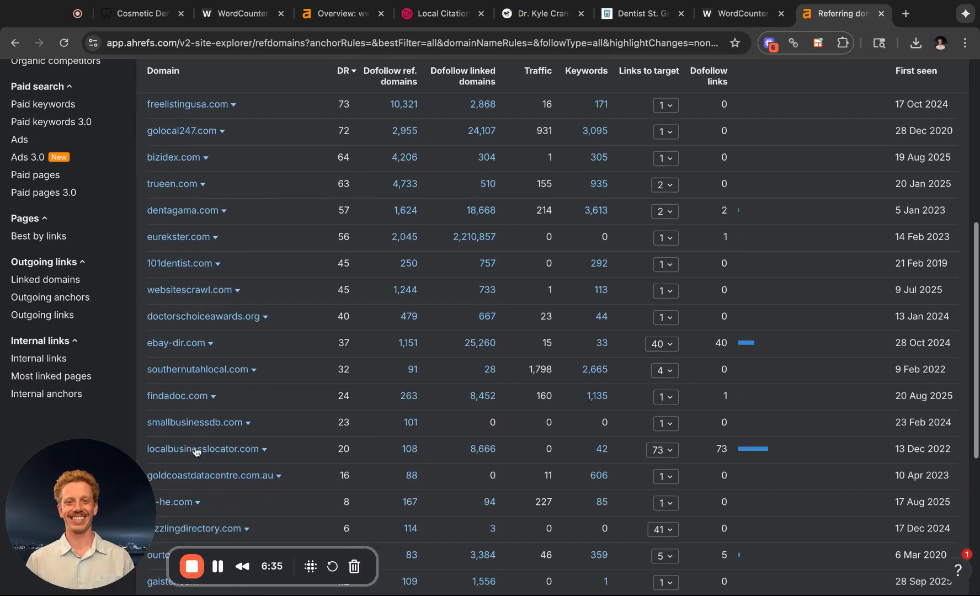
{"action": "scroll", "coordinate": [196, 451], "scroll_direction": "up", "scroll_amount": 7}
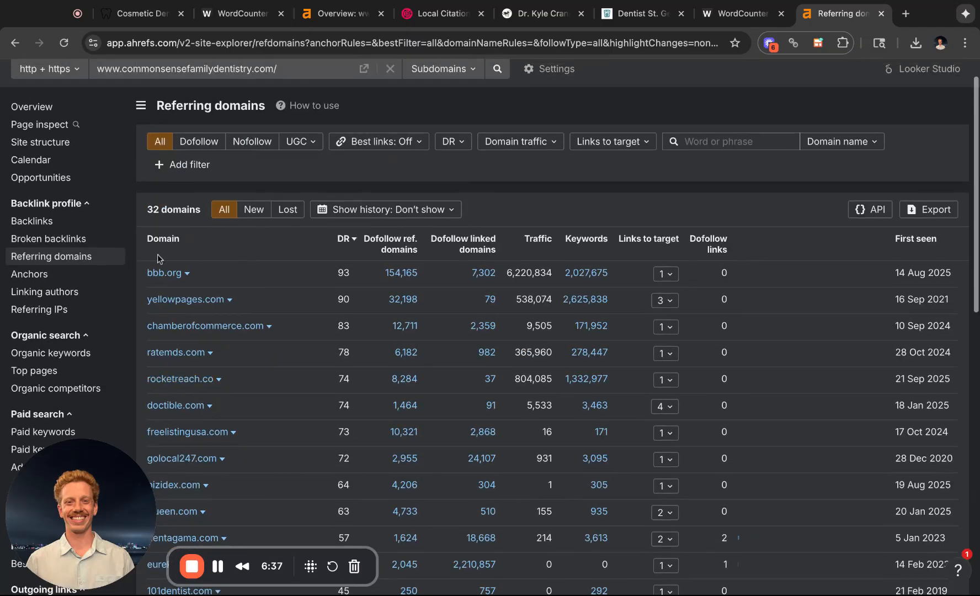
{"action": "mouse_move", "coordinate": [151, 245]}
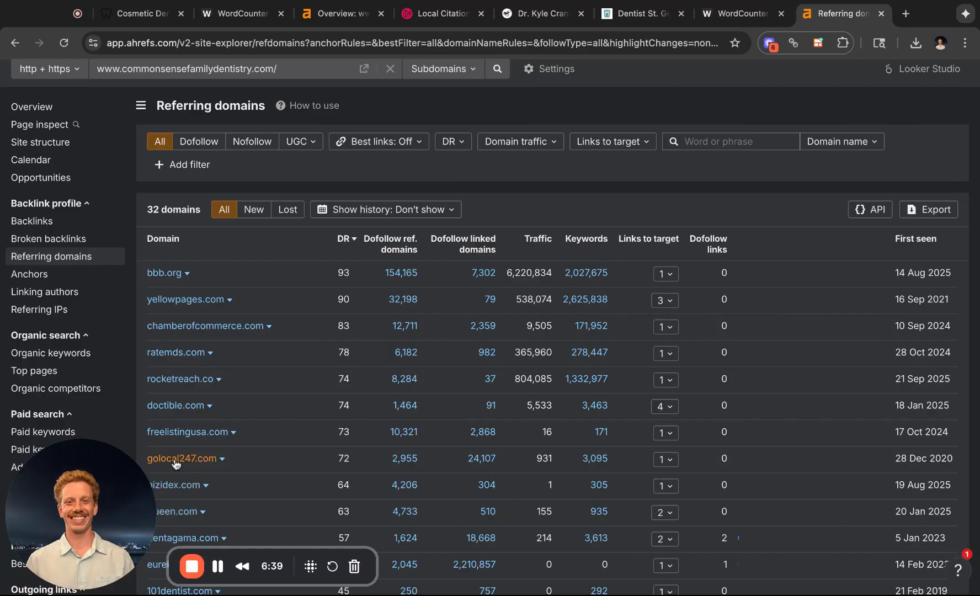
{"action": "double_click", "coordinate": [147, 210]}
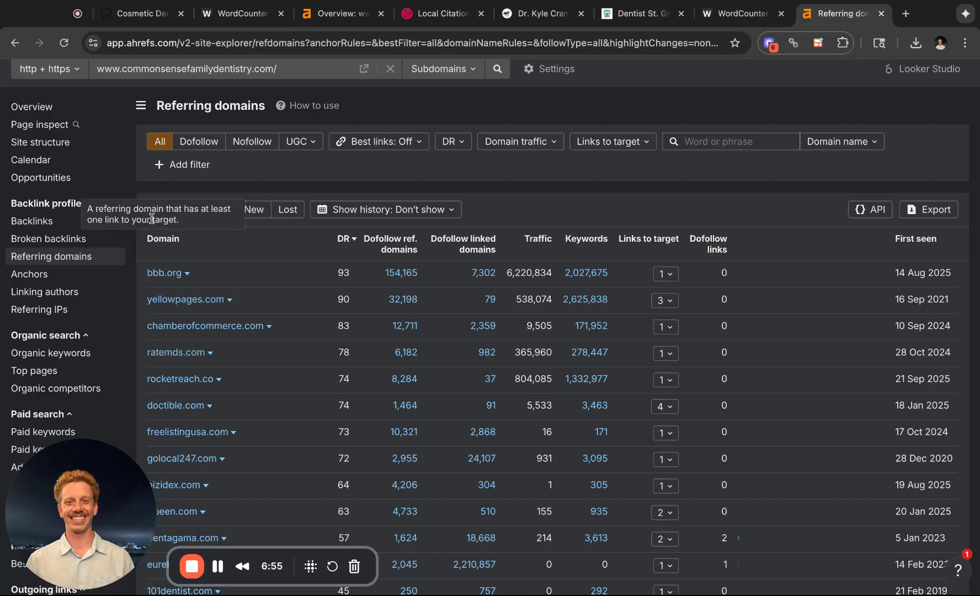
- Return to the Ellis Dentistry Co. homepage and review its main heading and introductory sections
{"action": "left_click", "coordinate": [128, 20]}
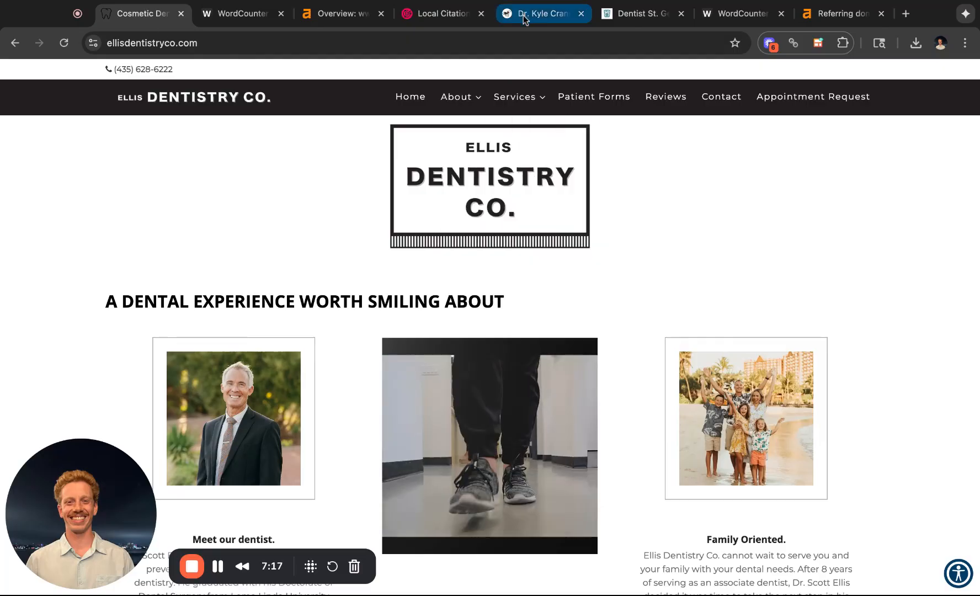
{"action": "scroll", "coordinate": [324, 272], "scroll_direction": "down", "scroll_amount": 1}
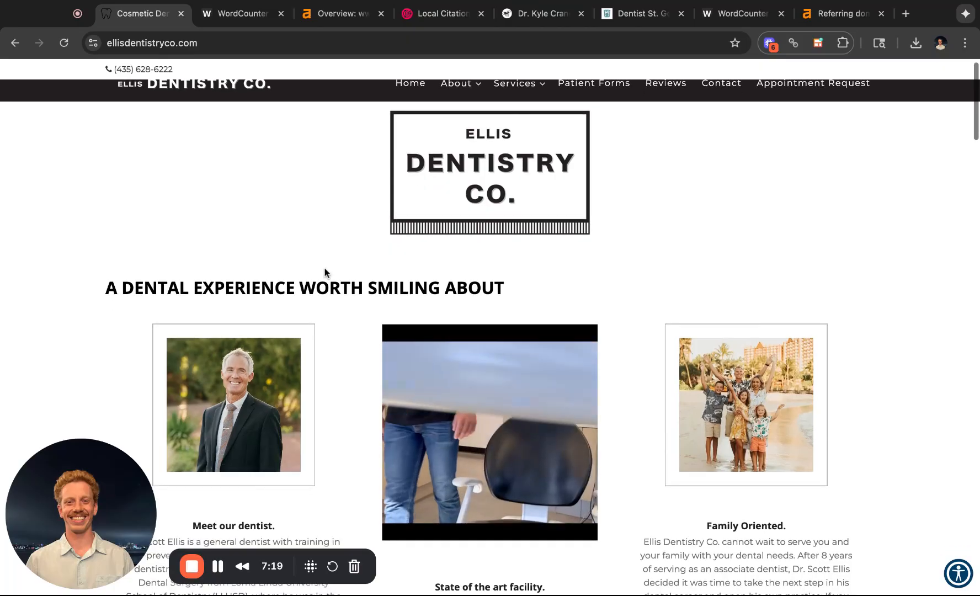
{"action": "scroll", "coordinate": [324, 272], "scroll_direction": "down", "scroll_amount": 1}
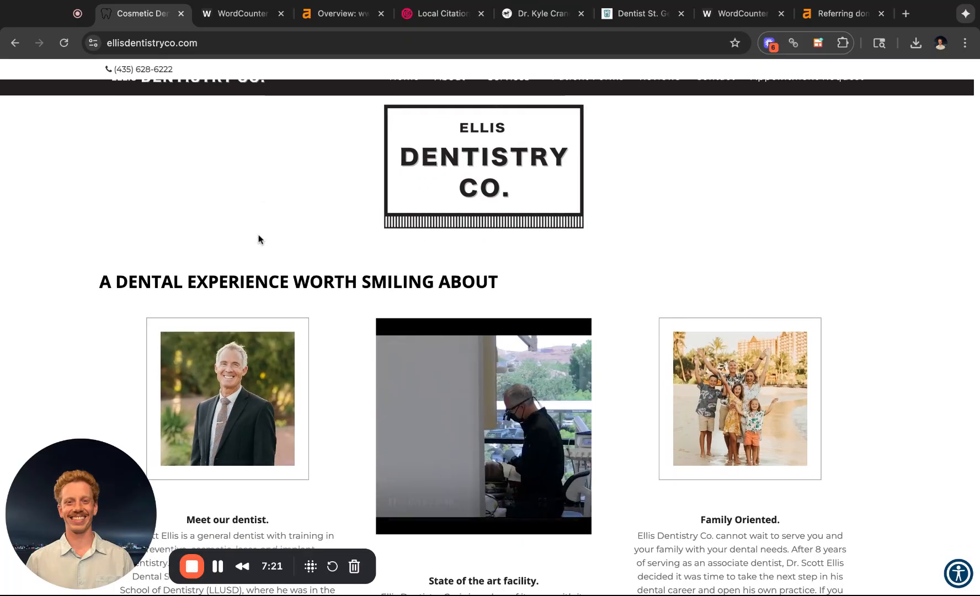